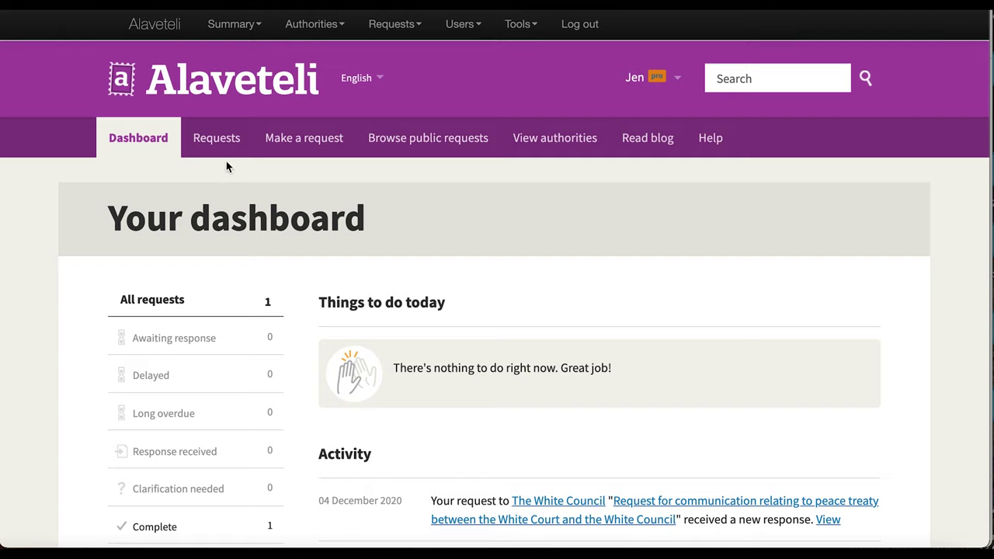
- Start a new batch FOI request and search the authorities for "Magi"
left_click(321, 146)
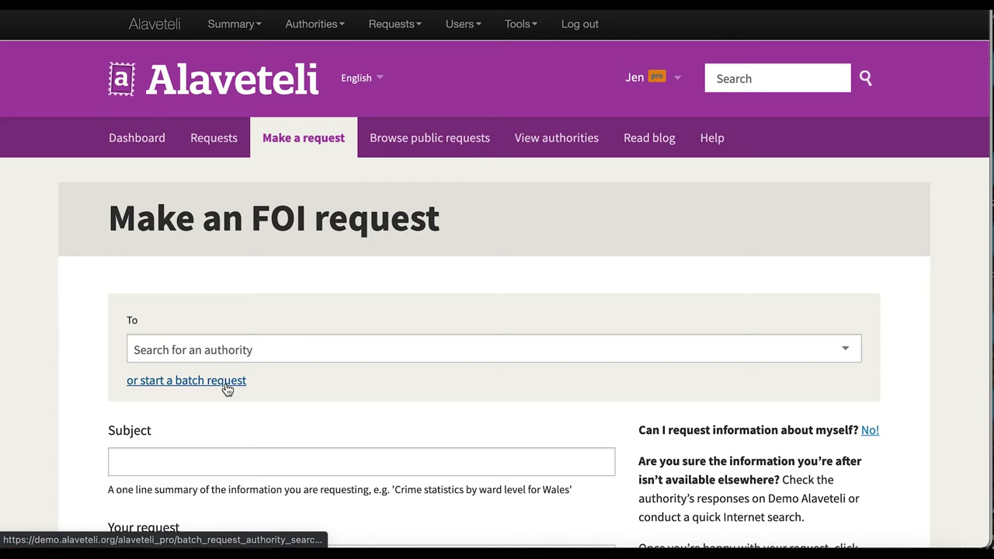
left_click(227, 384)
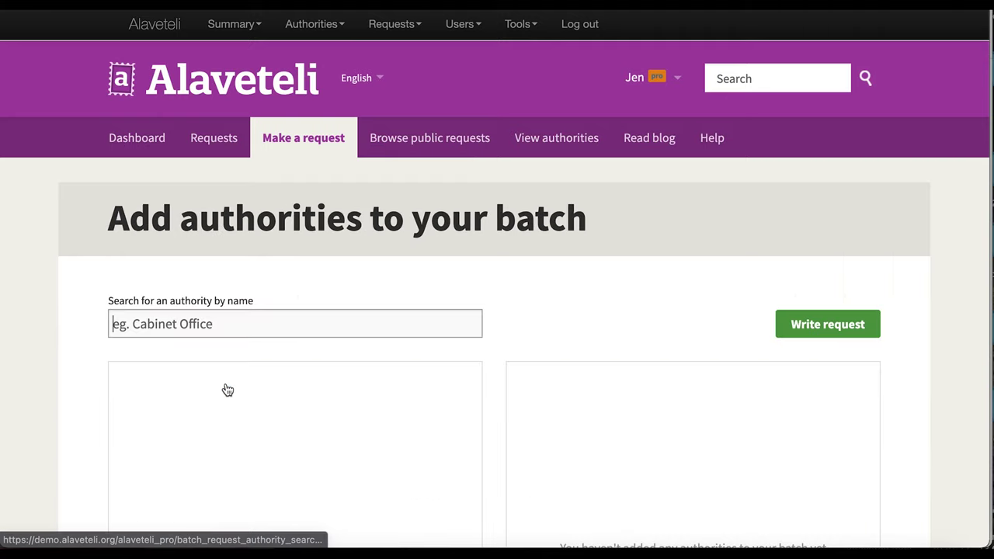
left_click(273, 323)
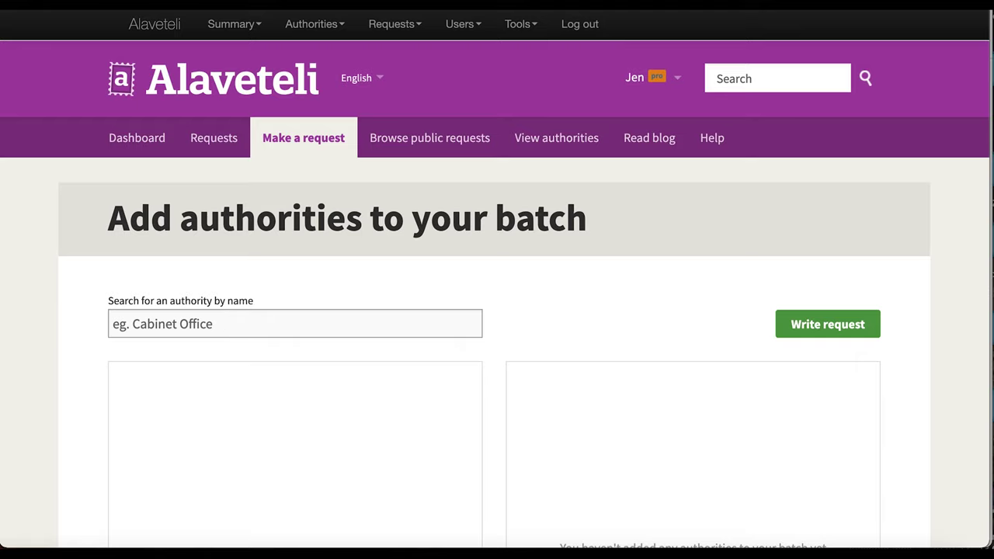
type("Magi")
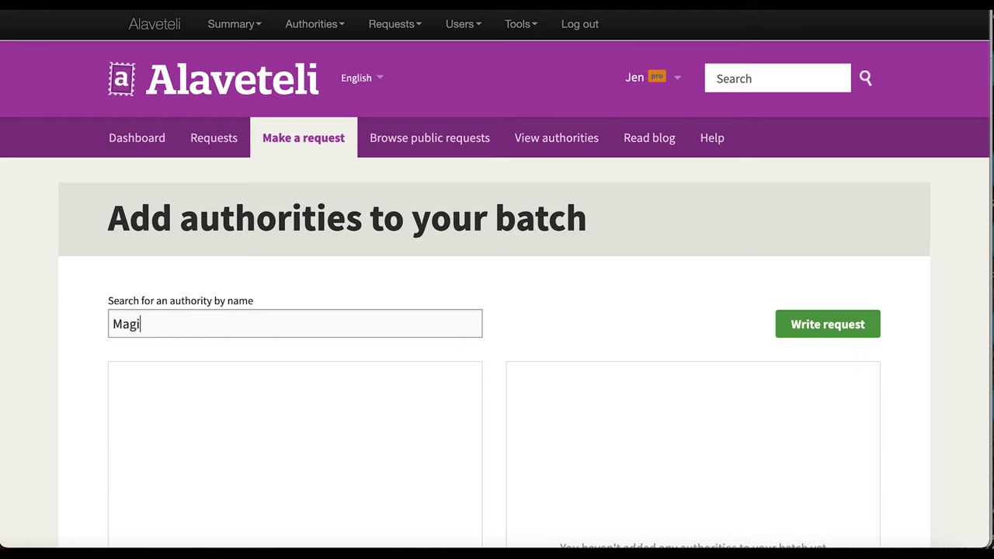
- Add Department for Magical Education, Magic Council and Council of Magic to the batch
scroll(355, 310, "down", 2)
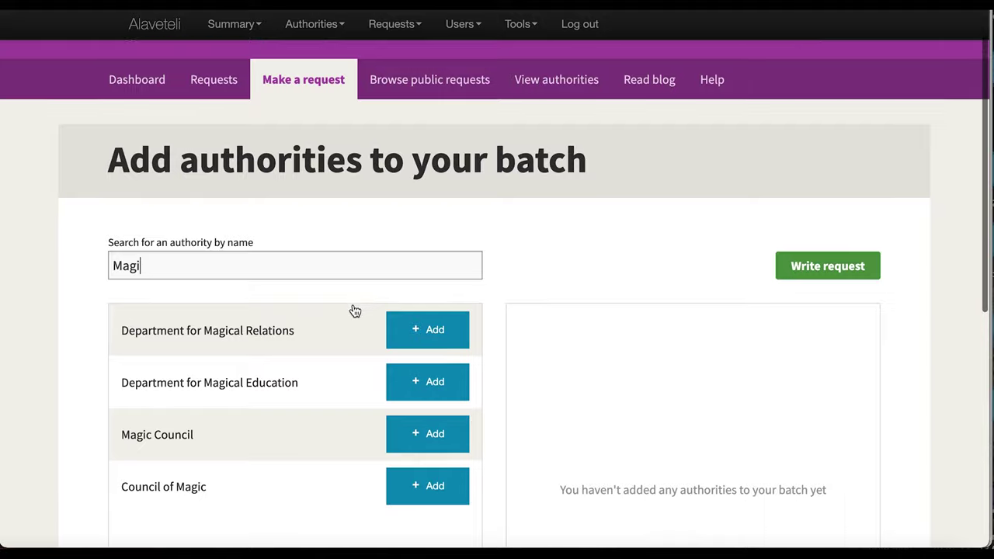
scroll(355, 311, "down", 2)
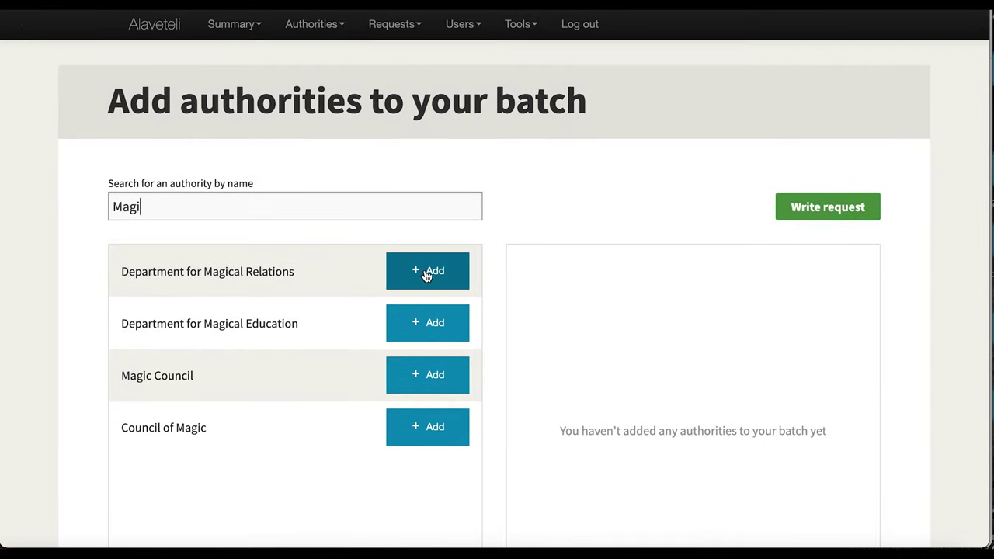
left_click(420, 325)
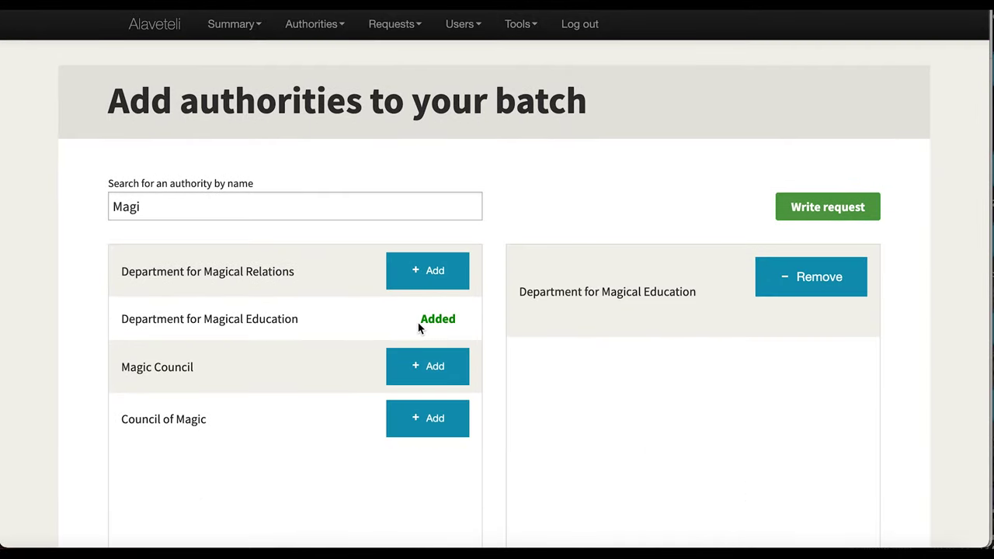
left_click(426, 367)
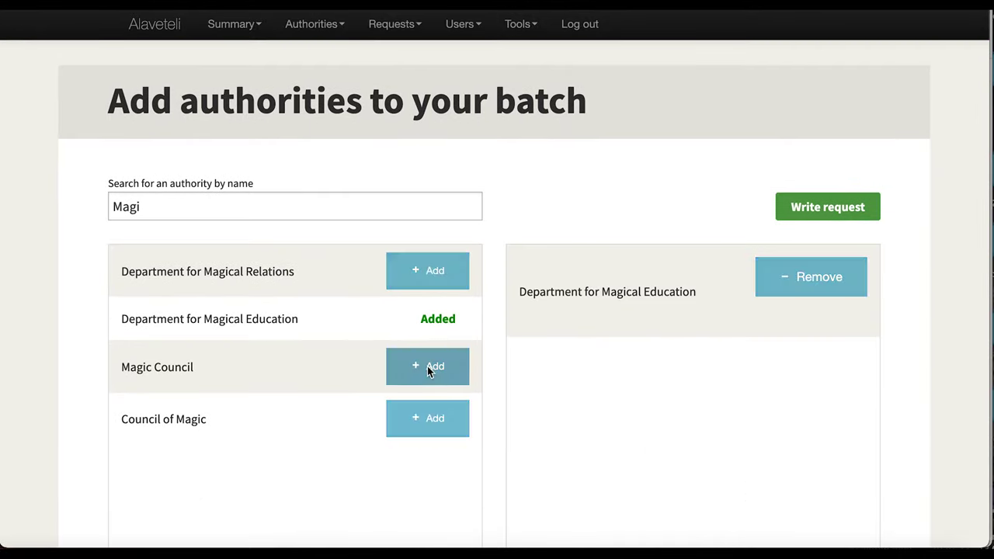
left_click(430, 419)
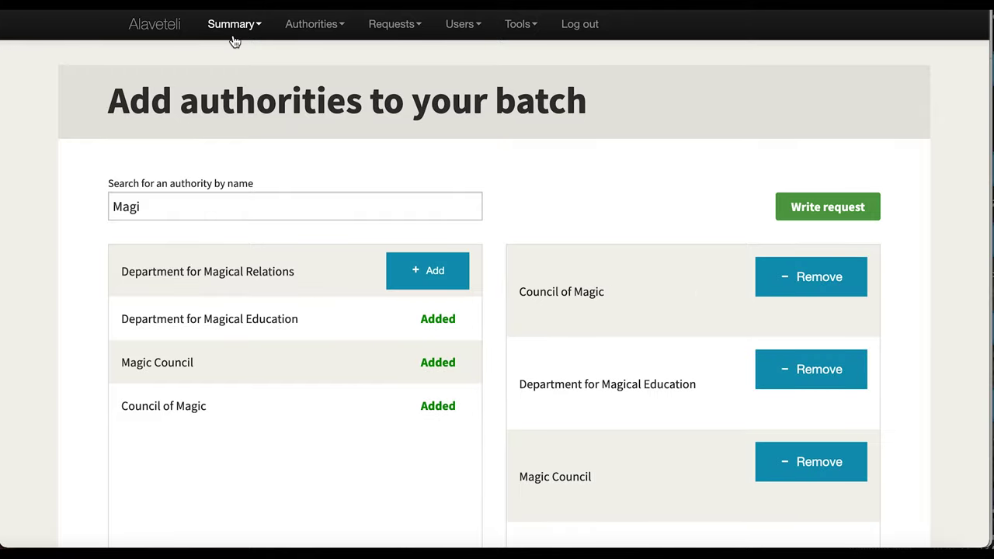
- Search the authorities for "Whi" and add The White Council, The Black Council and Downworld Cabinet to the batch
double_click(150, 206)
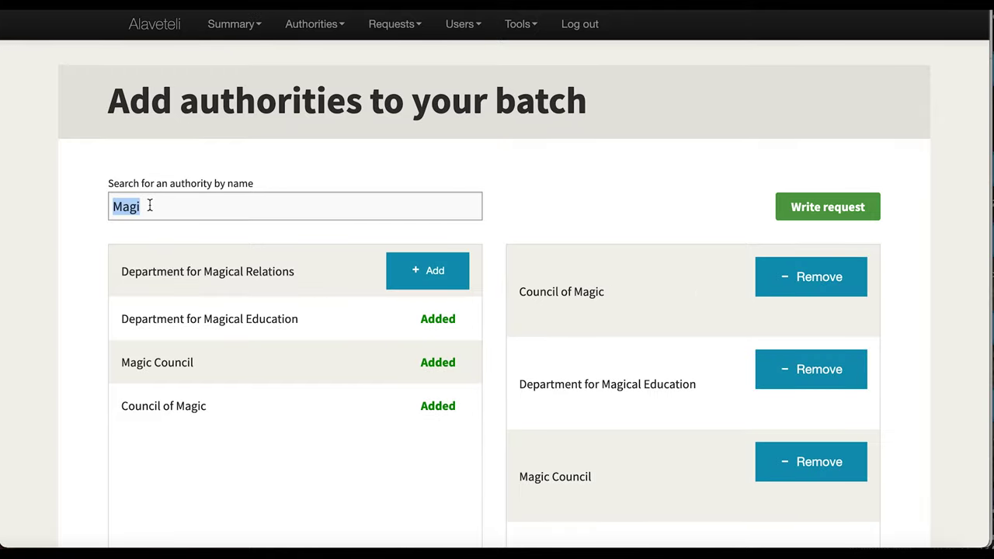
type("Whi")
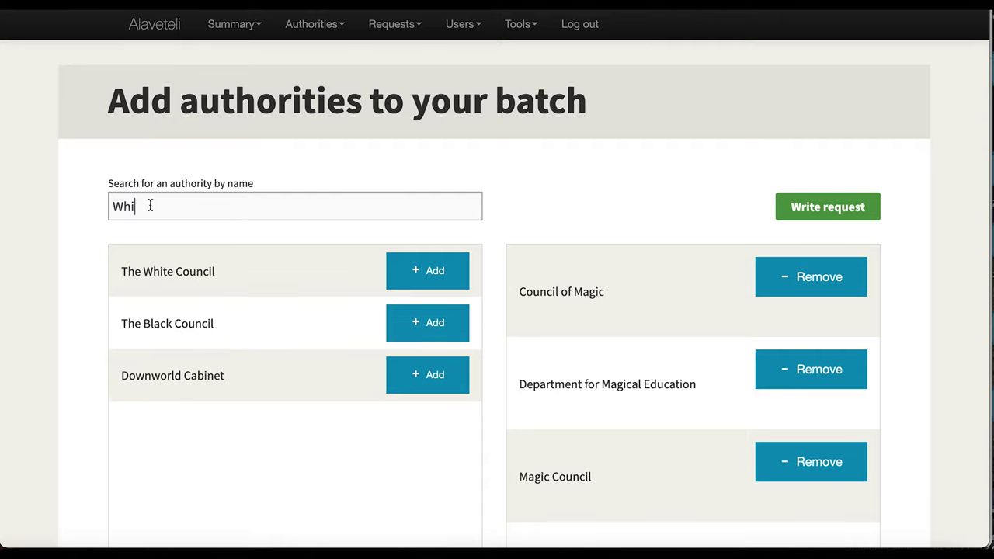
left_click(419, 275)
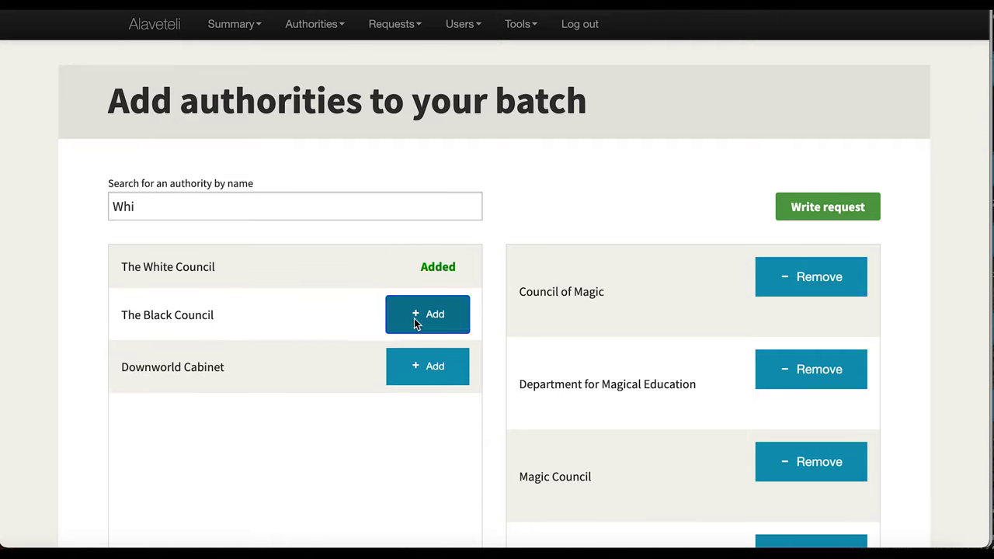
left_click(413, 318)
left_click(426, 369)
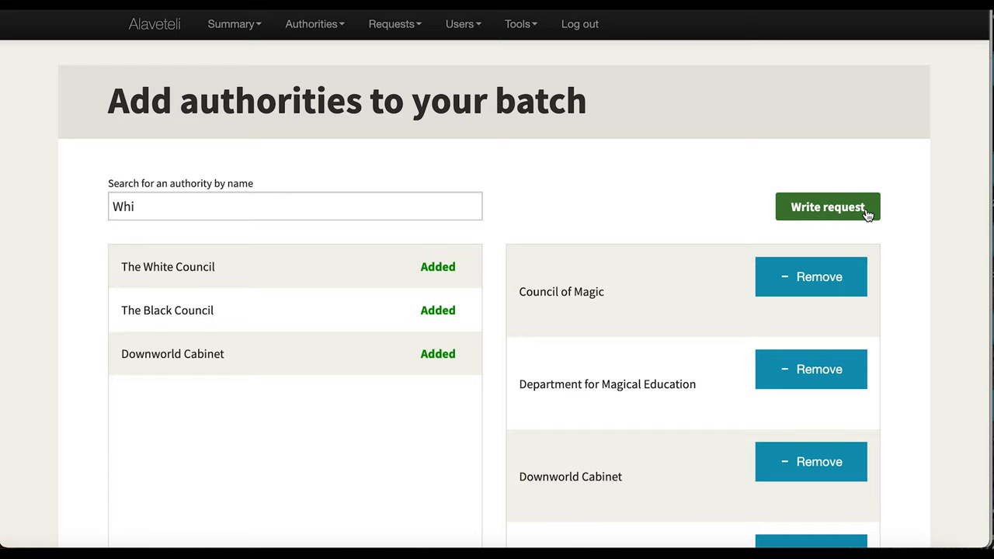
- Review the authorities added to the batch and proceed to writing the request
scroll(865, 225, "down", 5)
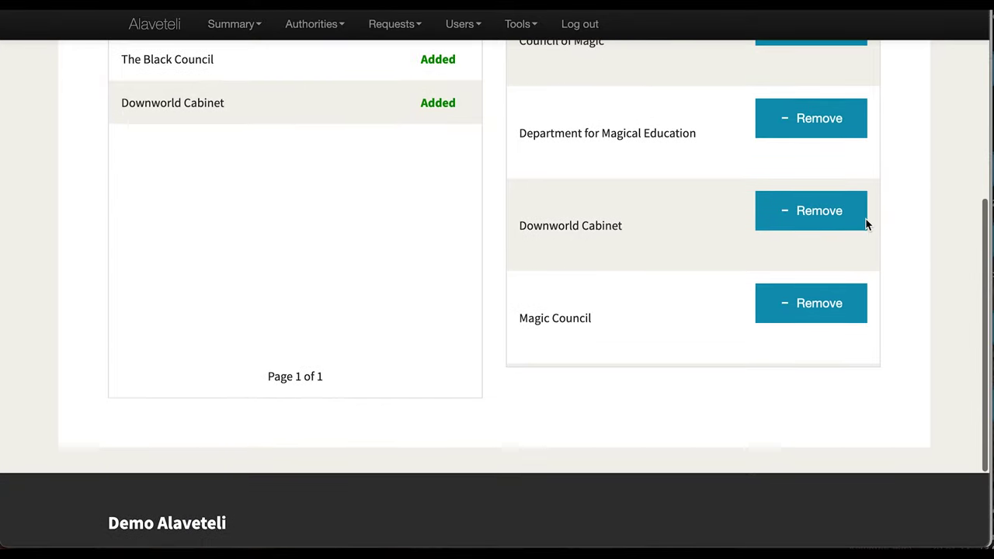
scroll(864, 224, "up", 3)
scroll(704, 311, "up", 3)
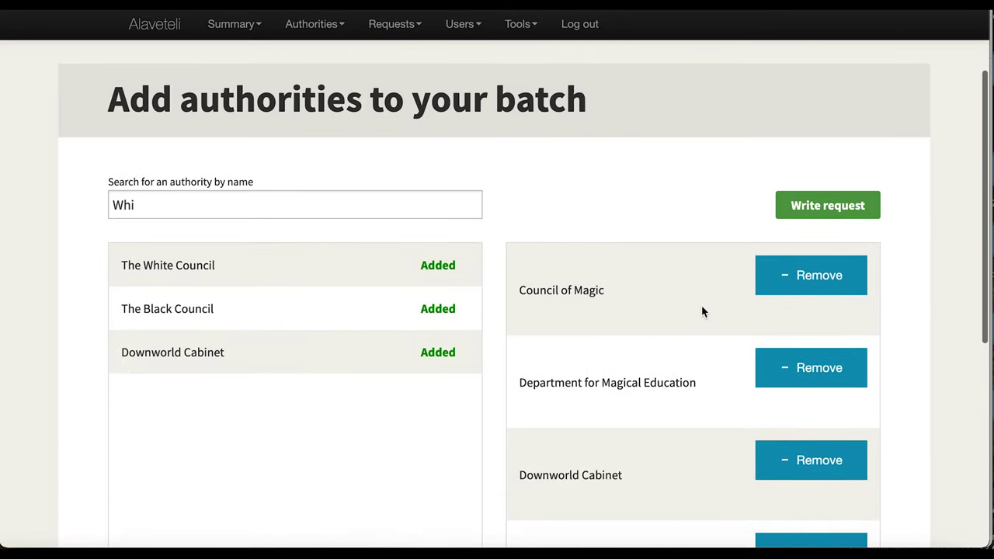
scroll(704, 311, "down", 3)
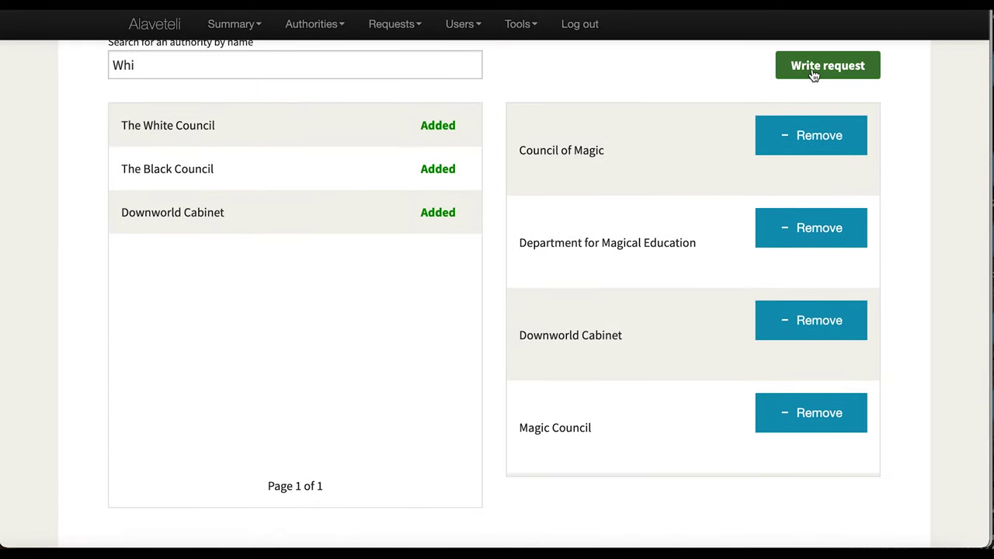
left_click(813, 70)
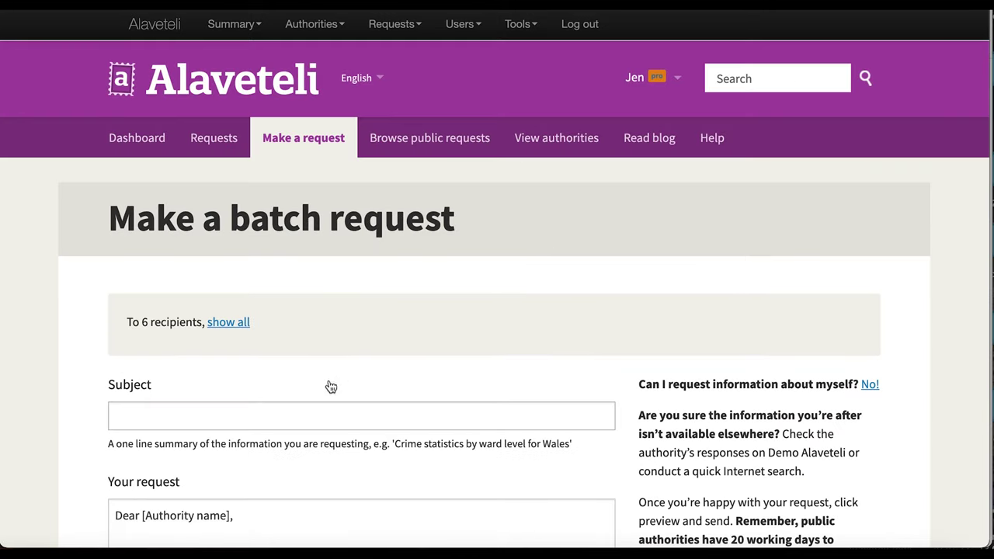
- Enter the request subject "Request for details of Educational policy relating to non-magical background children"
left_click(241, 414)
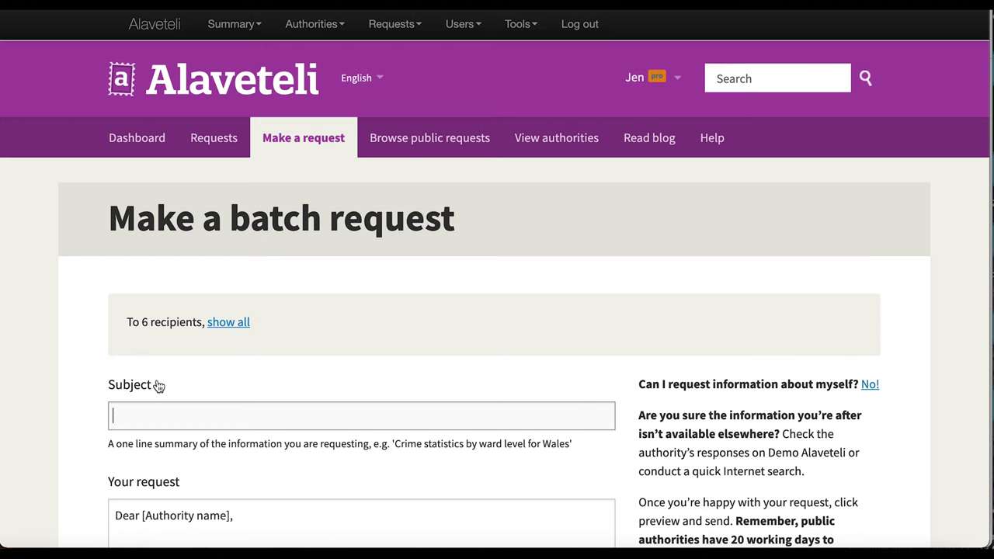
type("Request for")
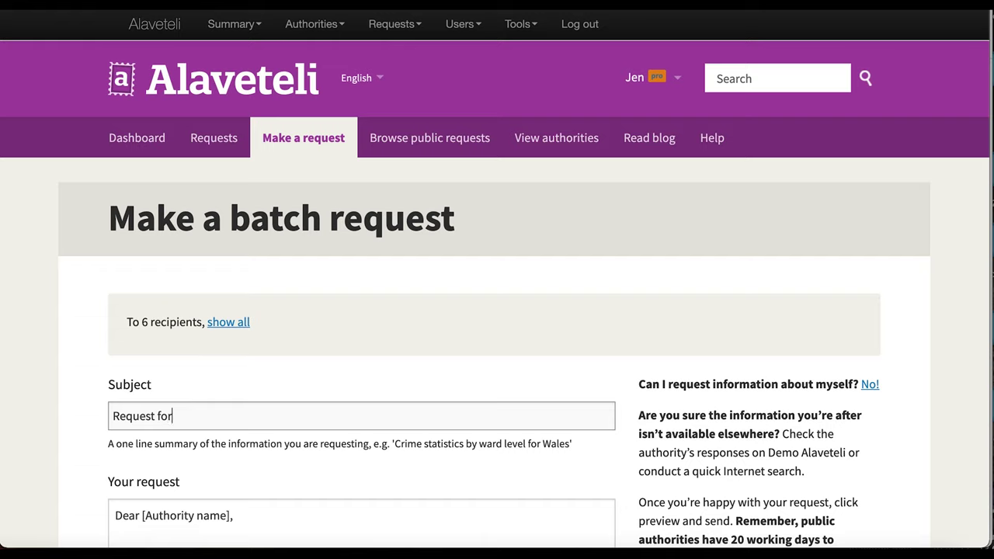
type(" deatils of ")
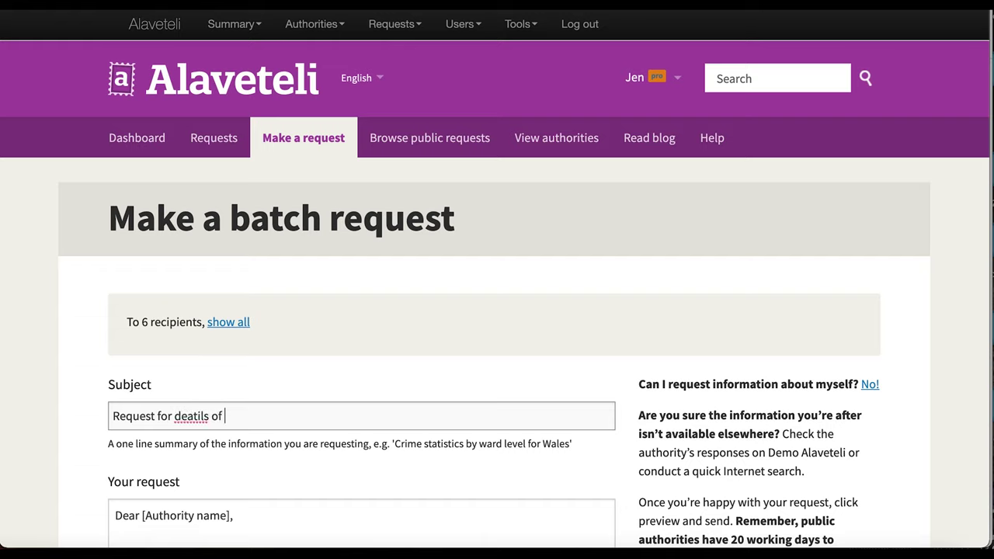
type("Educational policy re")
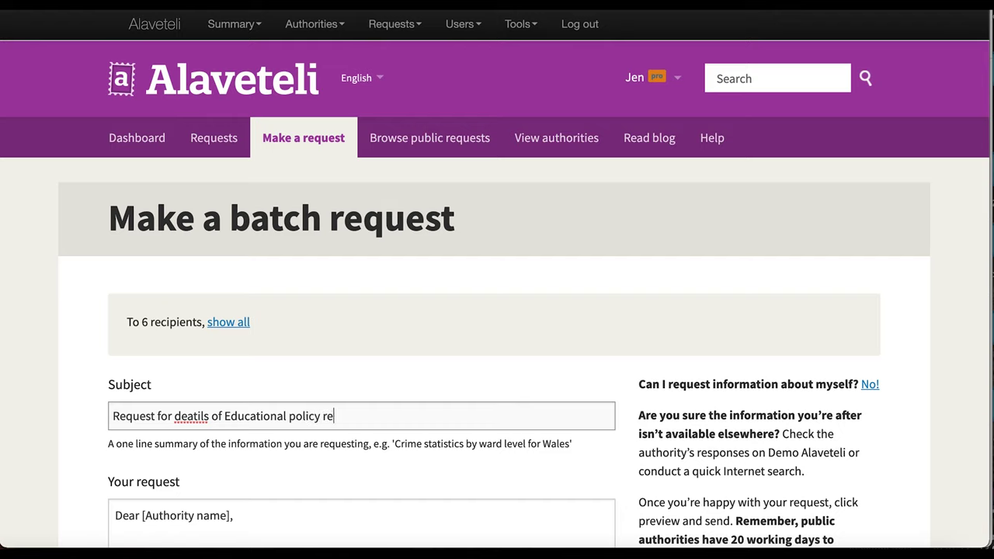
type("lating to non-magic")
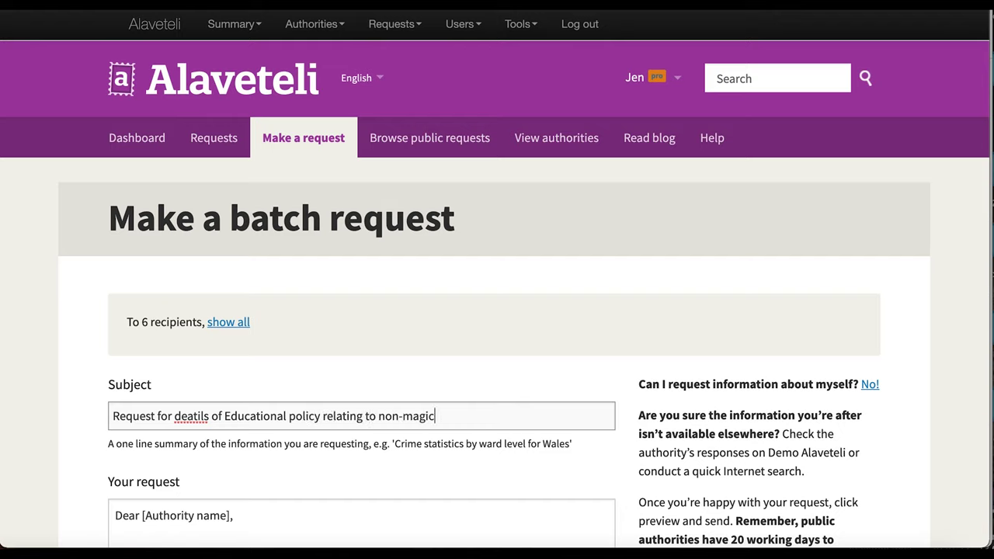
type("al background children")
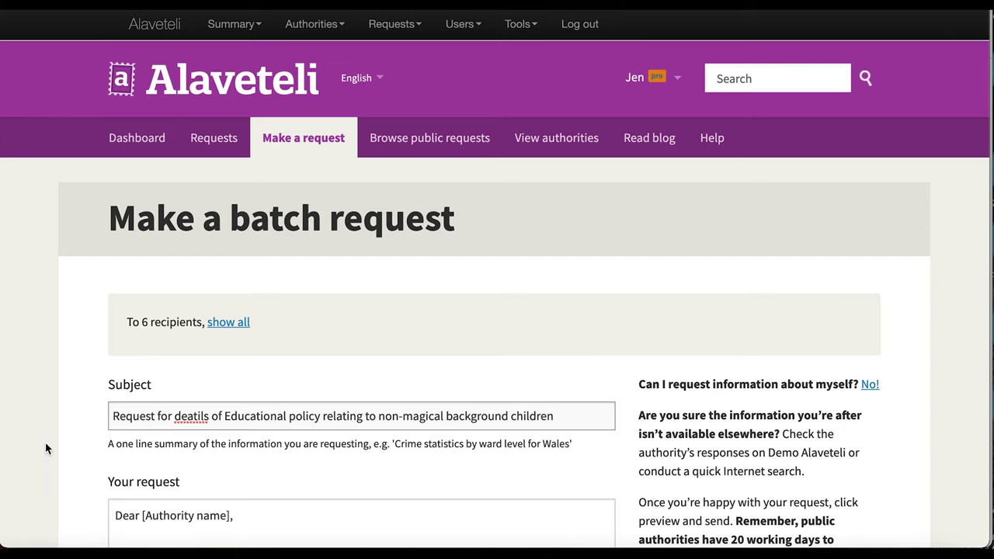
left_click(196, 415)
key("BackSpace")
key("BackSpace")
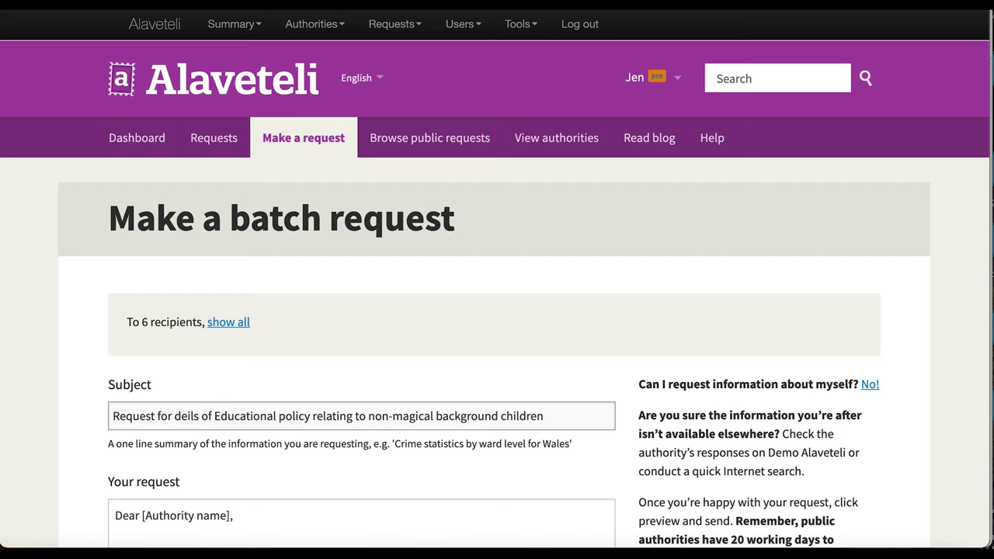
type("ta")
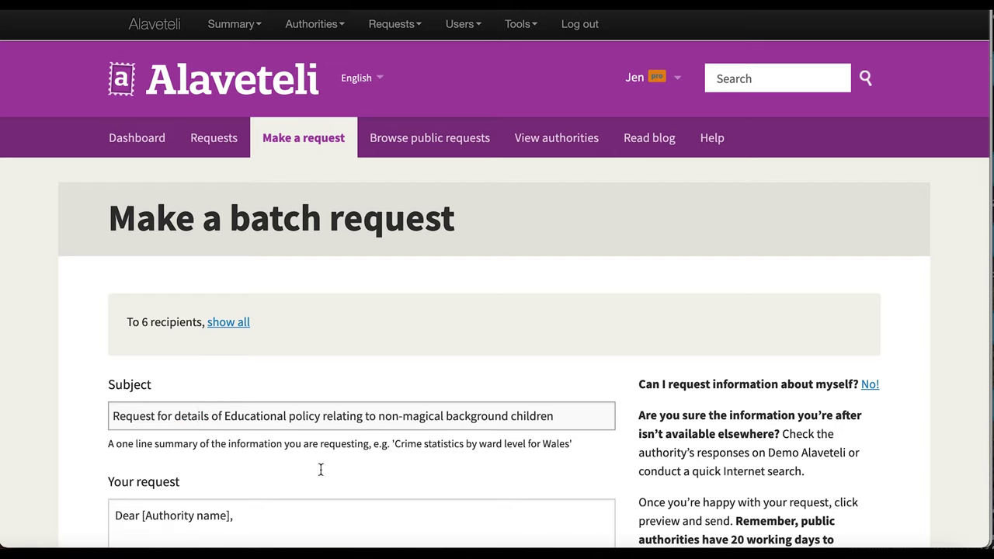
- Switch to the Google Docs draft and copy its body text from "Please treat this" through "in due course.", without the greeting and signature
scroll(295, 506, "down", 3)
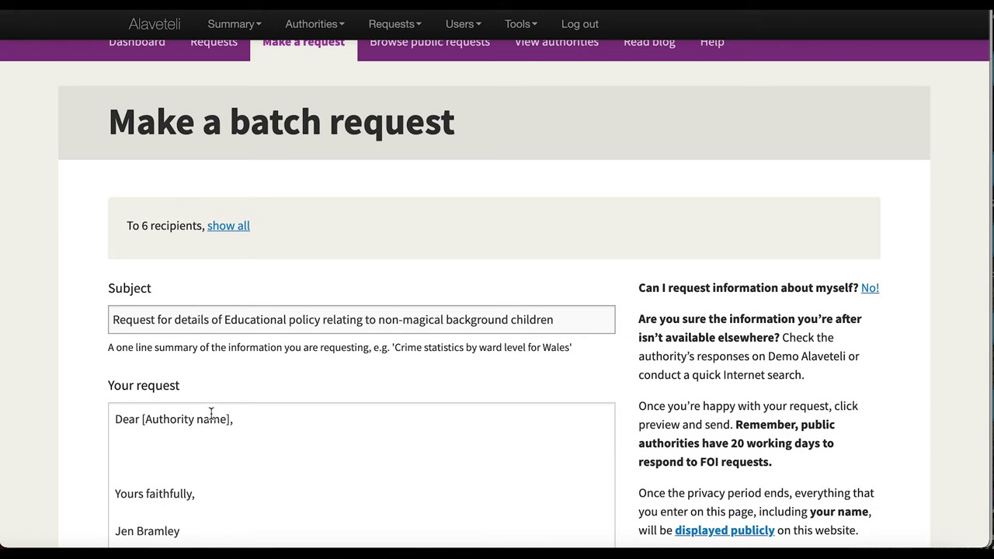
key("alt+Tab")
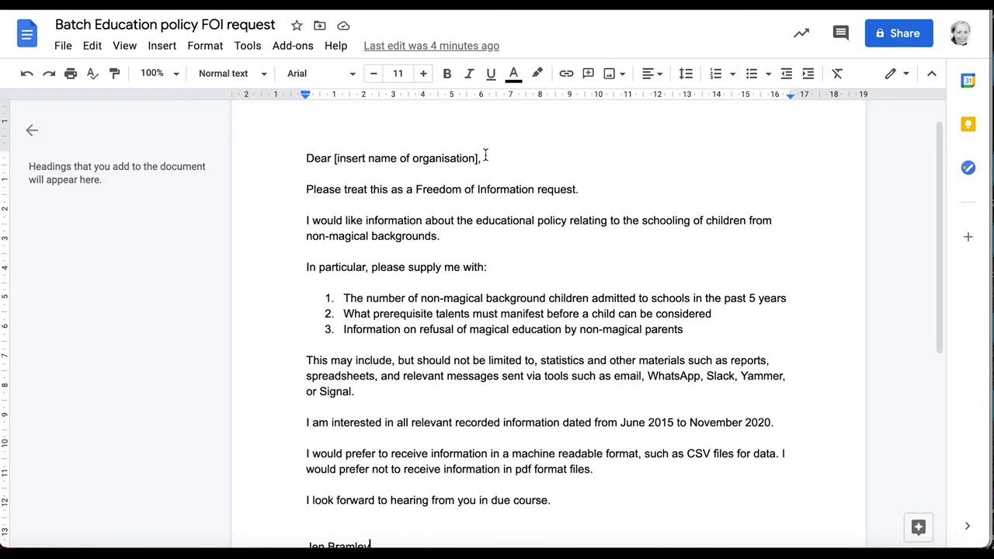
left_click_drag(305, 190, 569, 381)
key("ctrl+c")
scroll(631, 454, "up", 2)
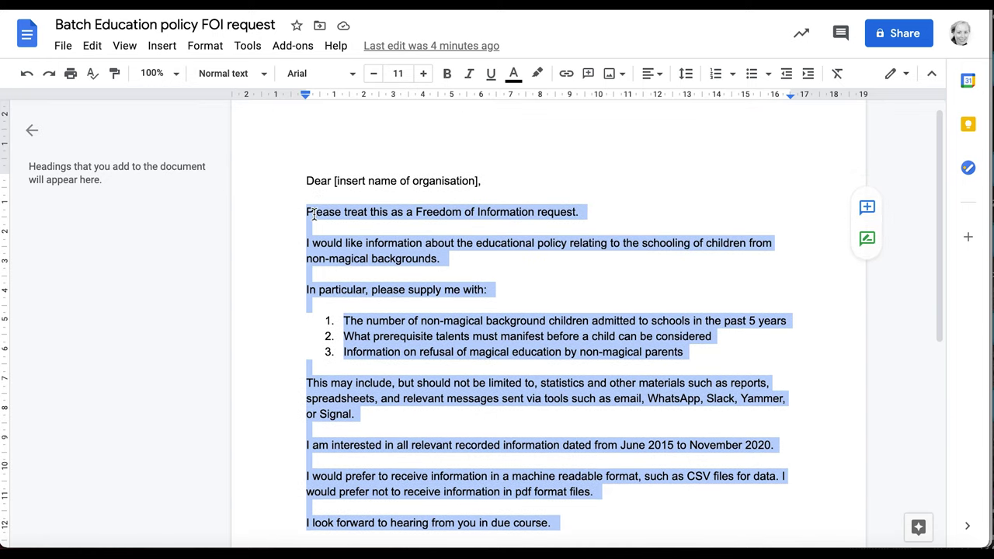
scroll(314, 215, "down", 2)
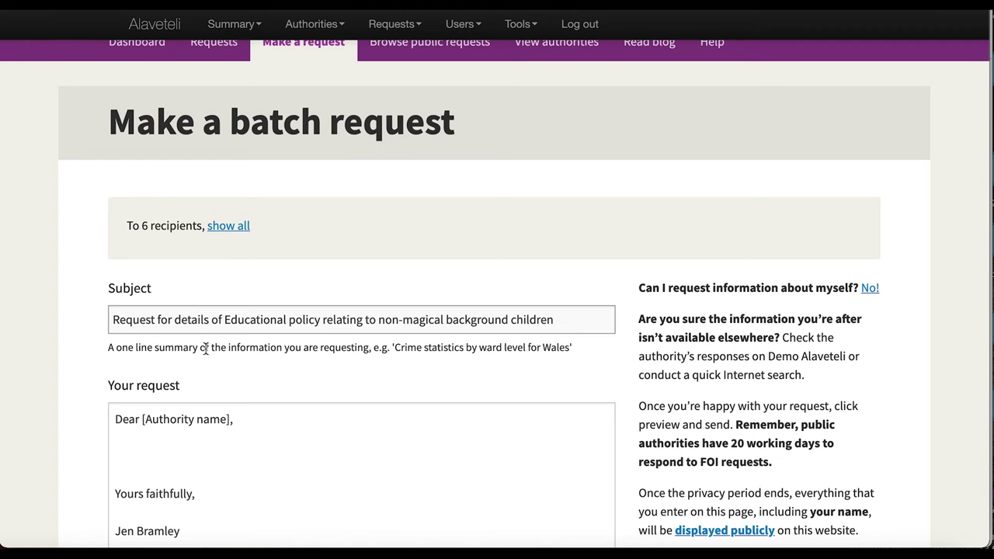
- Return to the Alaveteli batch request, paste the copied text below the greeting in the request body, and review it
left_click(136, 451)
key("ctrl+v")
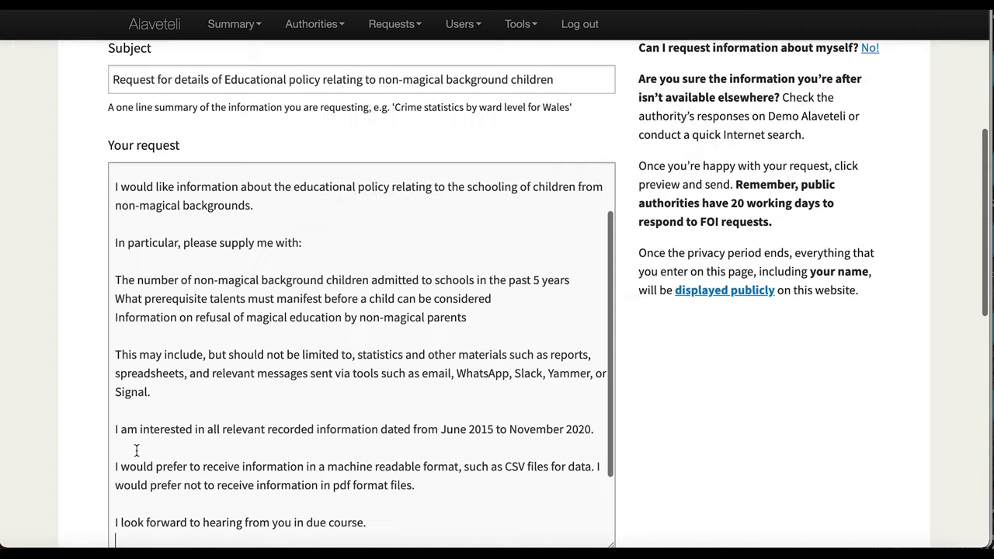
scroll(371, 433, "up", 2)
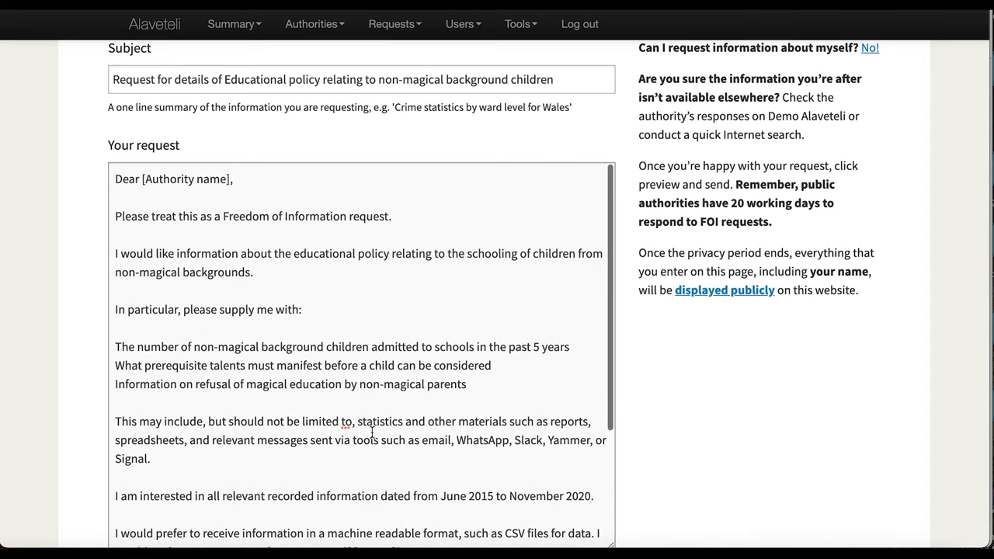
scroll(371, 432, "down", 2)
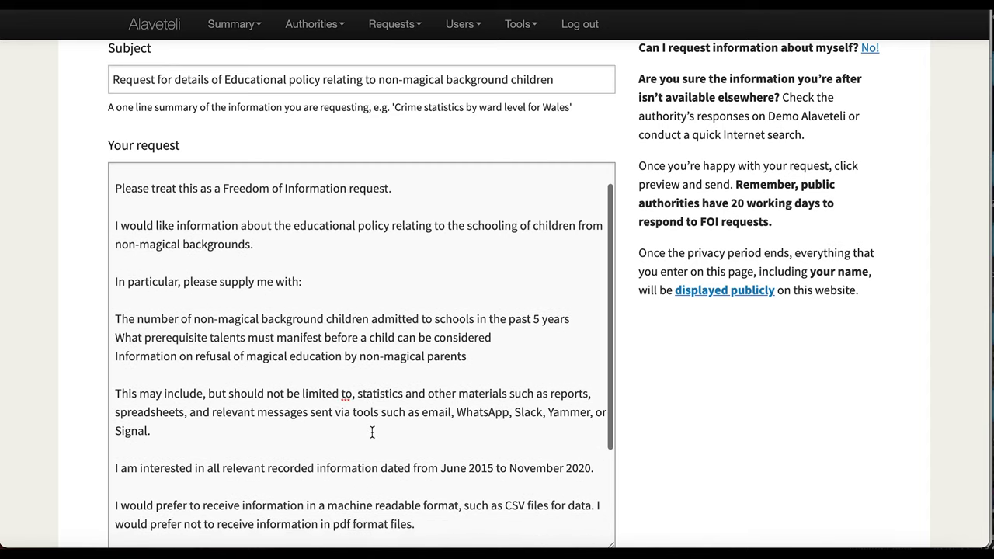
scroll(759, 314, "up", 1)
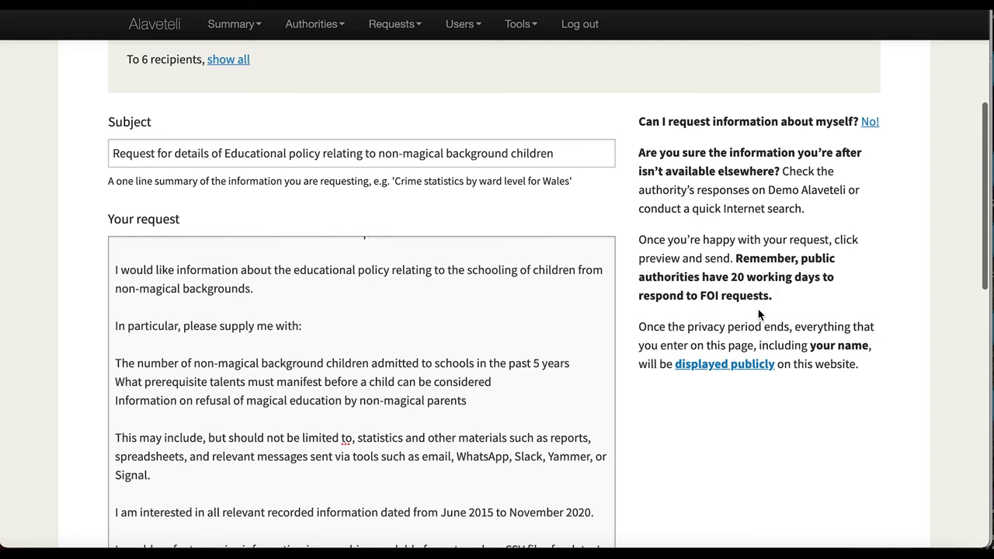
scroll(759, 314, "down", 2)
scroll(759, 314, "down", 1)
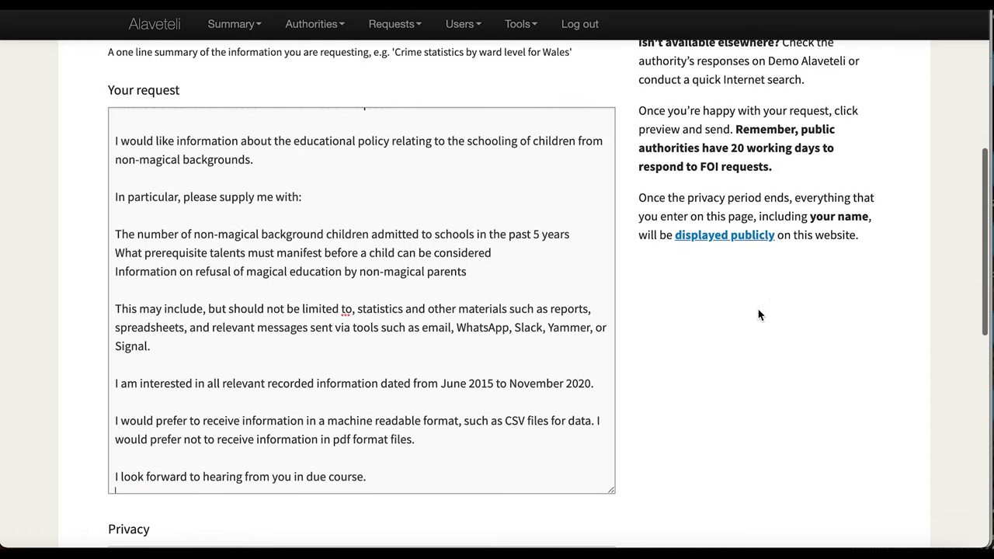
scroll(394, 290, "up", 2)
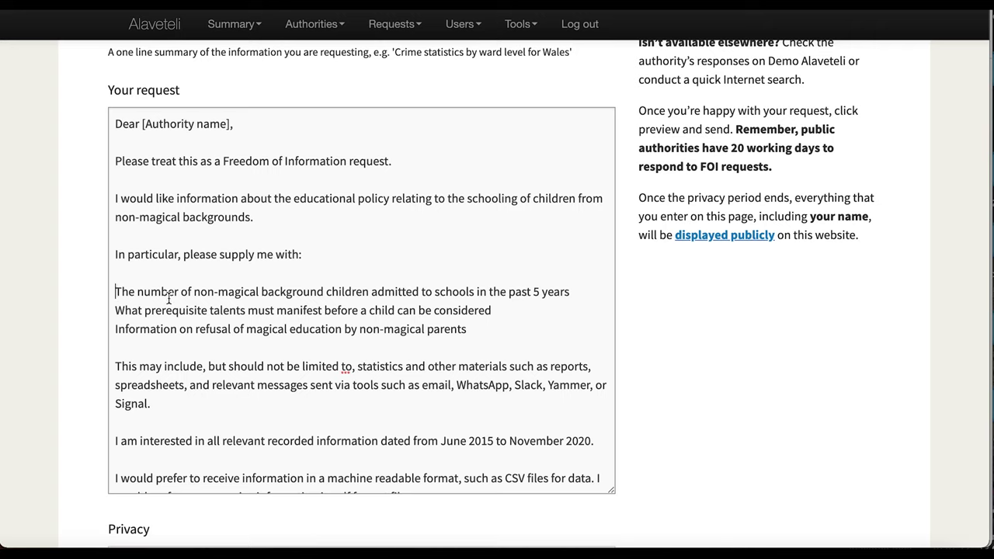
- Number the three requested information items below "In particular, please supply me with:" as 1., 2. and 3
left_click(116, 291)
type("1.")
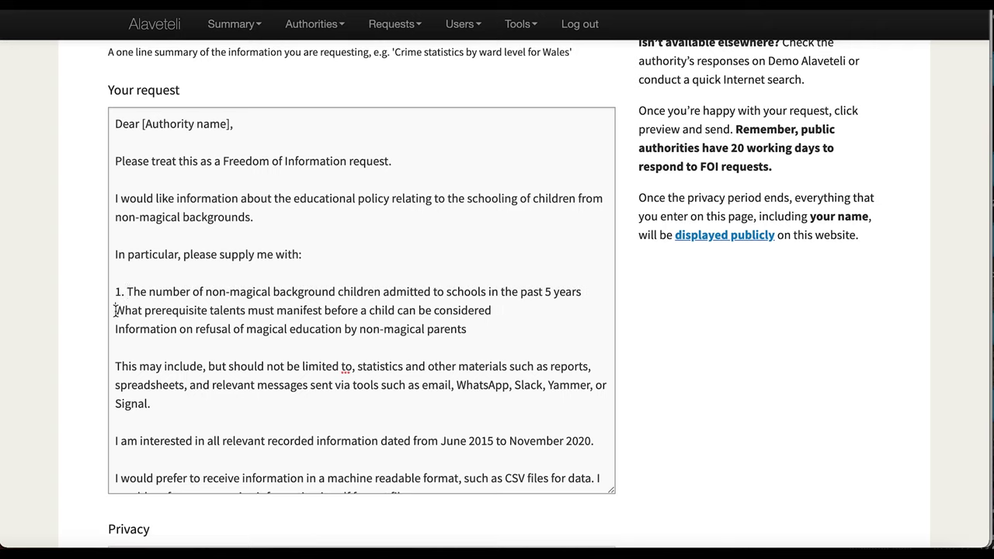
left_click(115, 310)
type("2.")
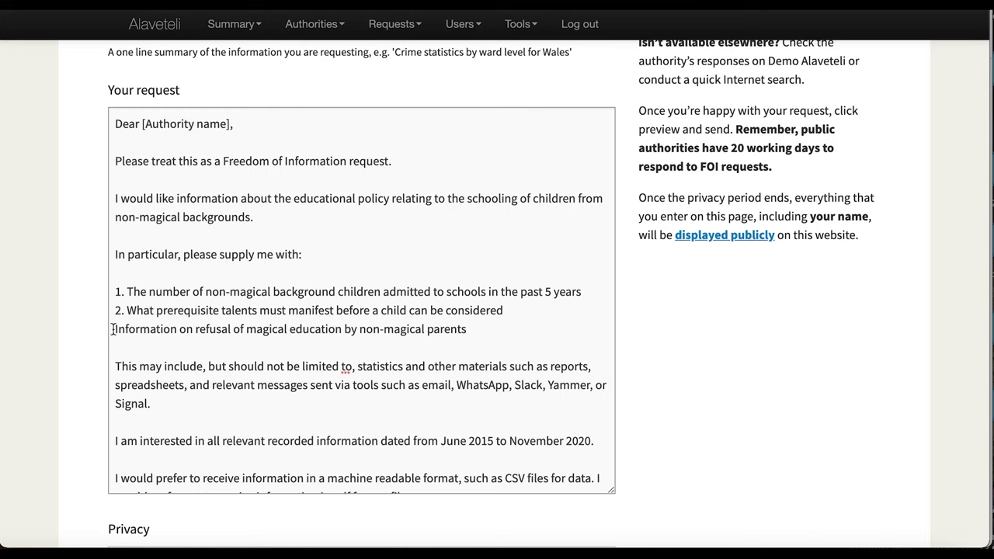
left_click(115, 329)
type("3.")
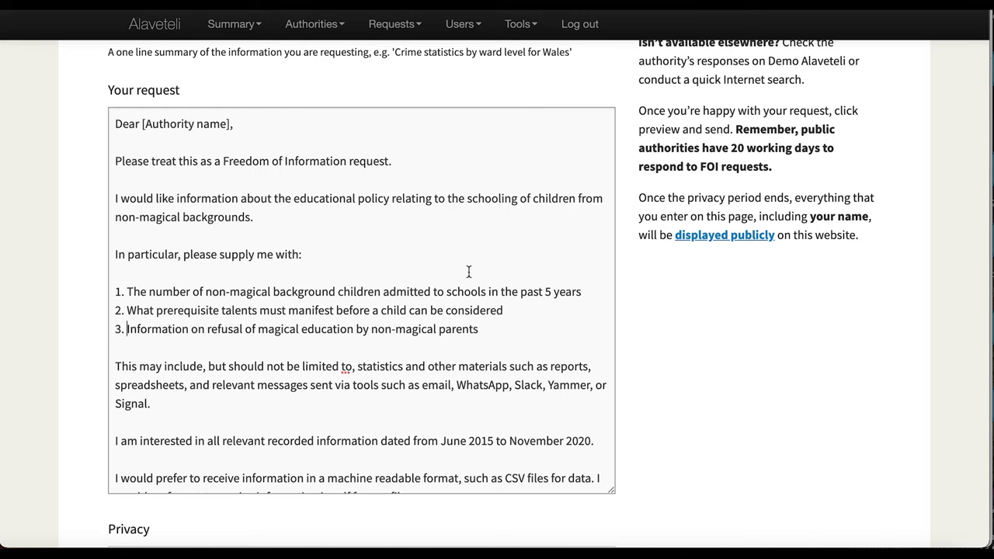
- Check the rest of the request text and set the batch's privacy option to "Publish immediately"
scroll(297, 246, "down", 3)
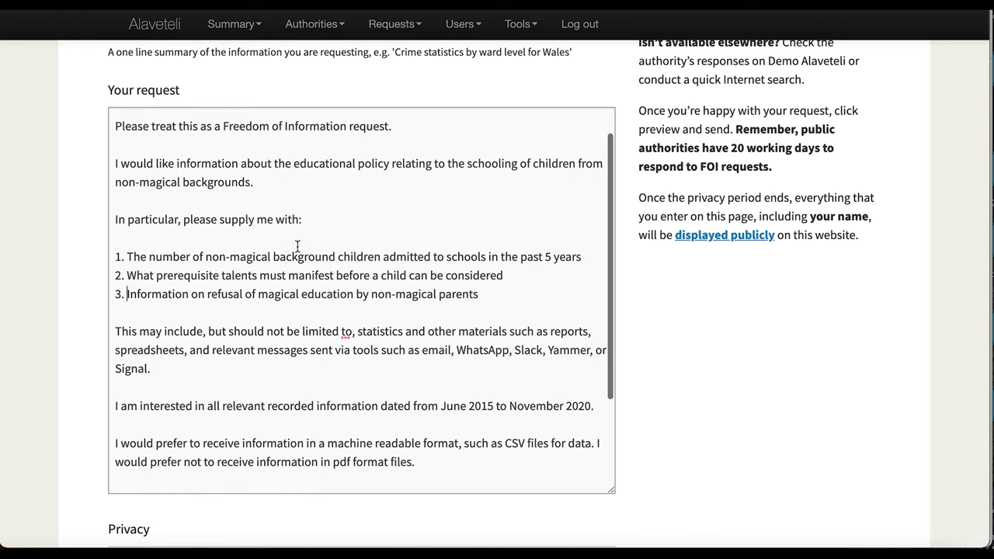
scroll(298, 246, "down", 1)
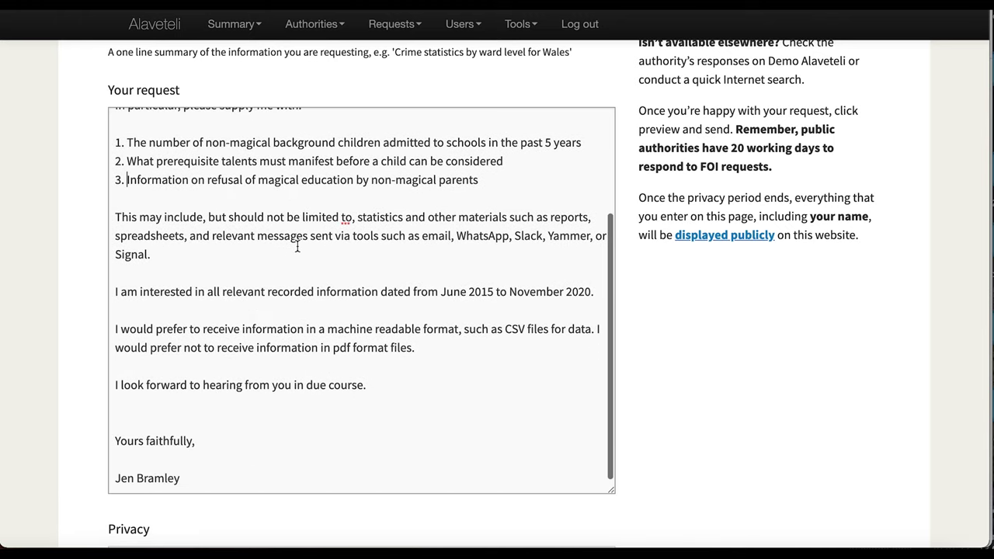
scroll(645, 318, "down", 1)
scroll(645, 318, "down", 4)
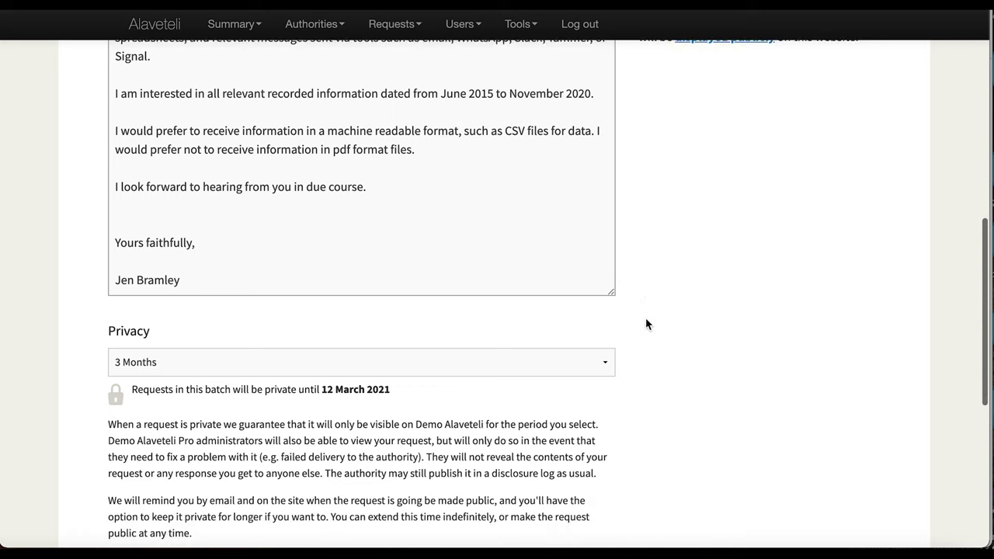
scroll(645, 324, "up", 4)
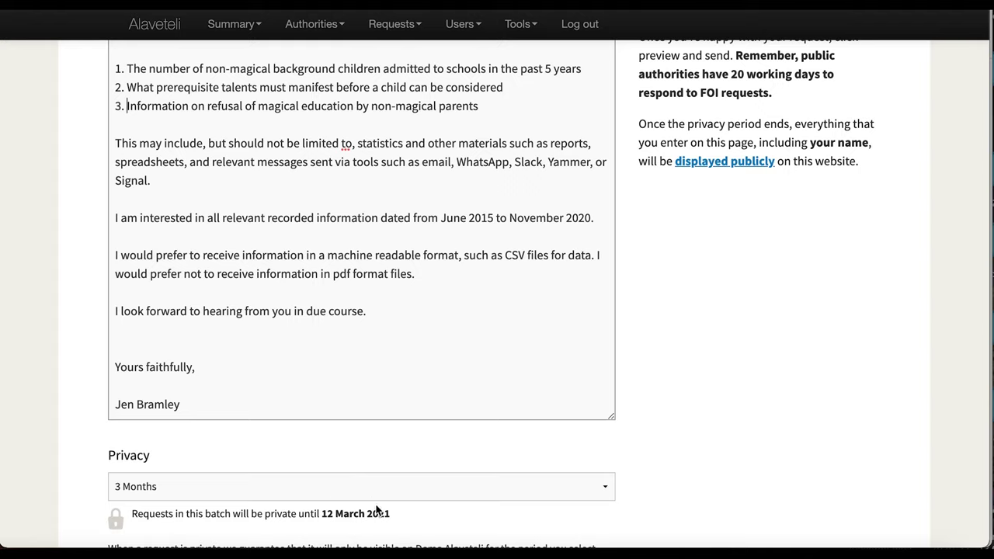
left_click(609, 486)
left_click(571, 467)
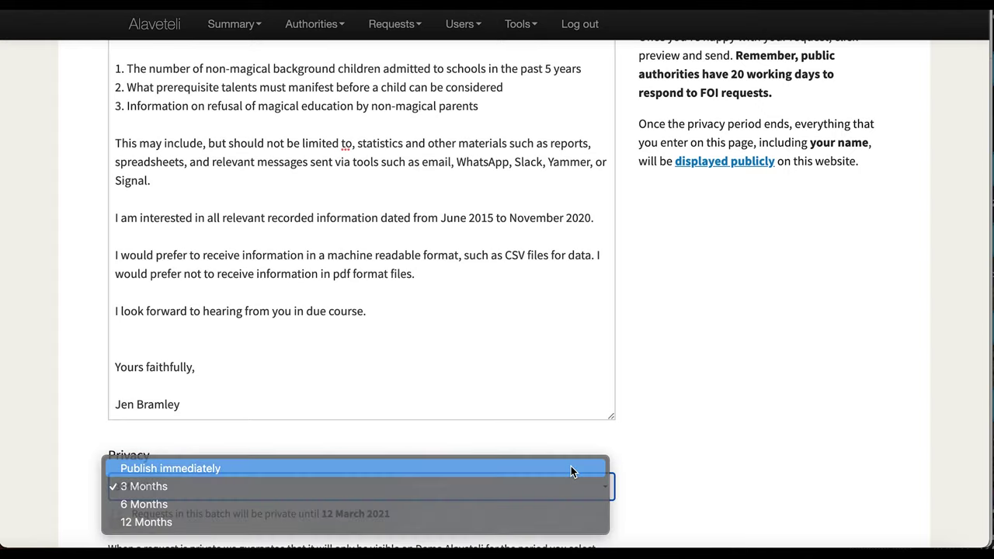
scroll(652, 417, "down", 3)
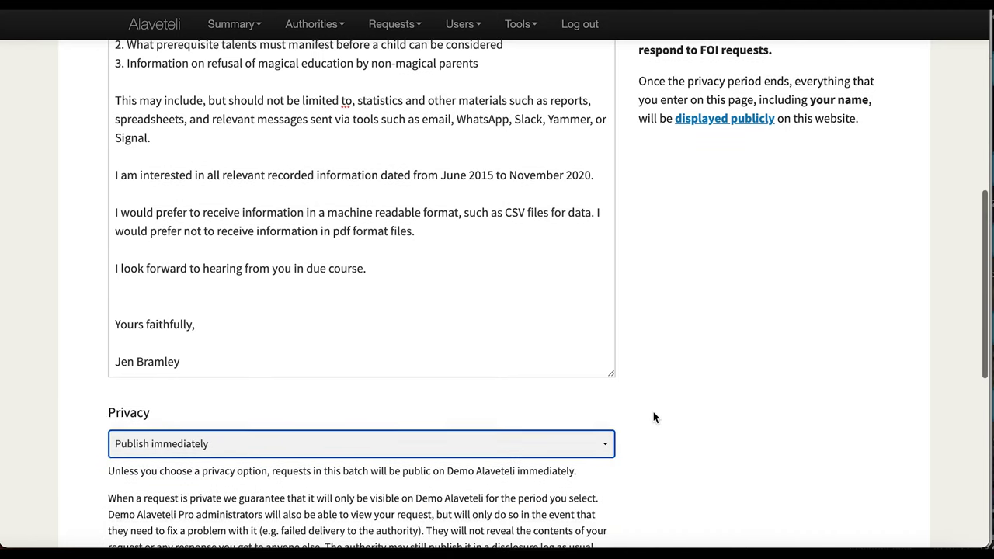
scroll(653, 417, "down", 5)
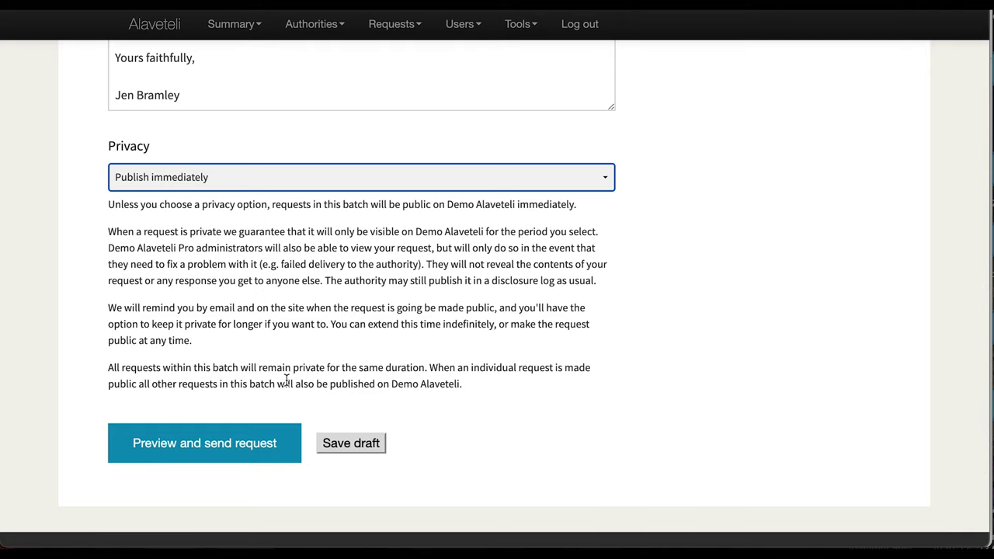
left_click(610, 178)
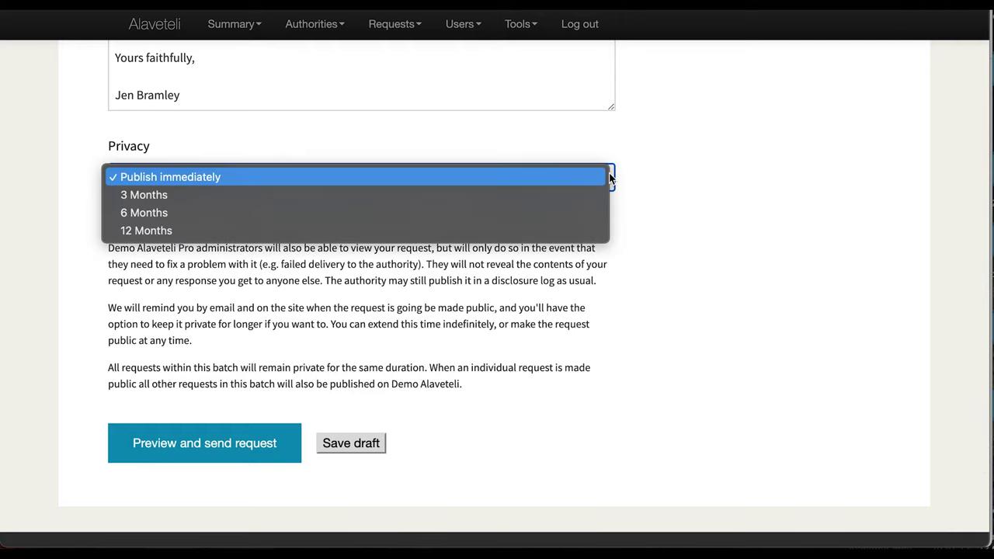
left_click(610, 178)
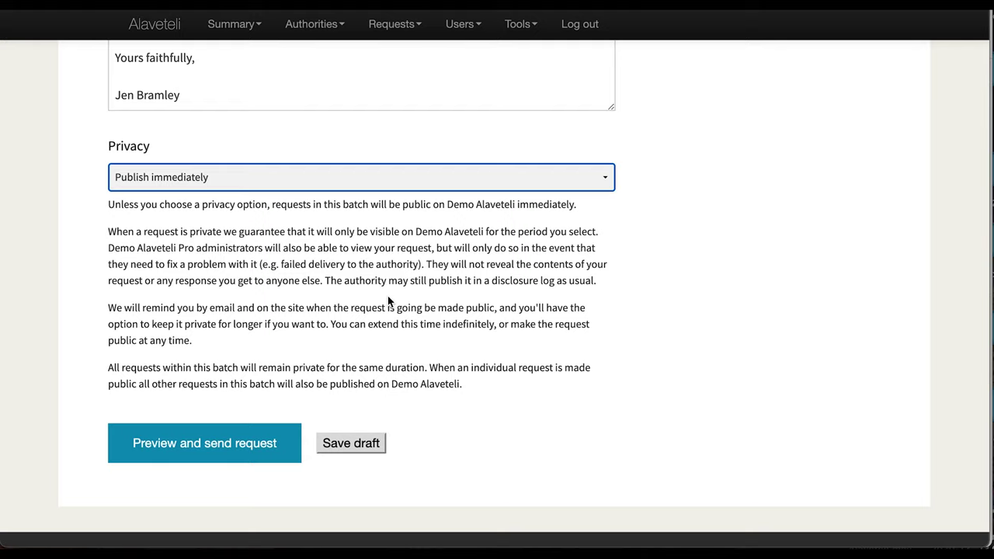
- Preview the full batch request message and send it to the six recipients
left_click(226, 444)
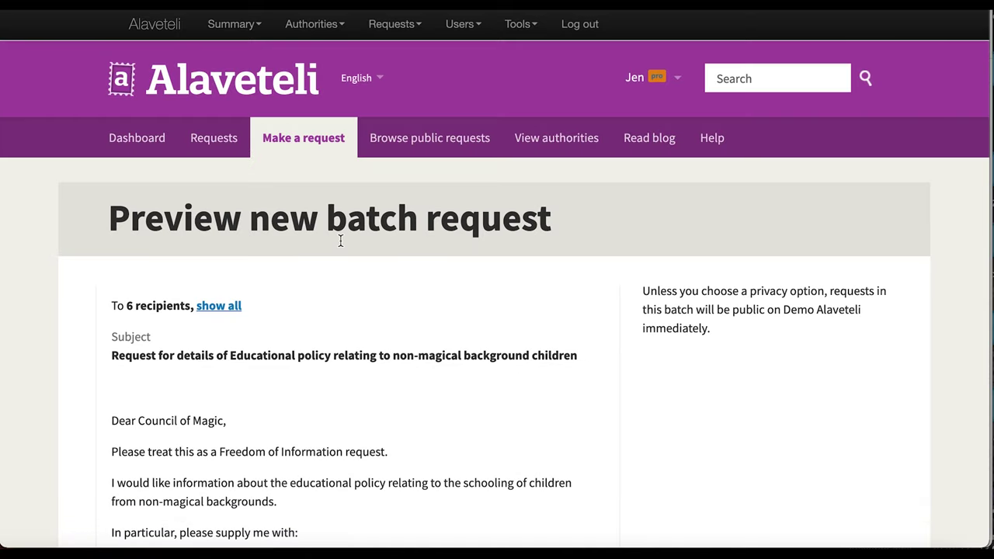
scroll(340, 240, "down", 3)
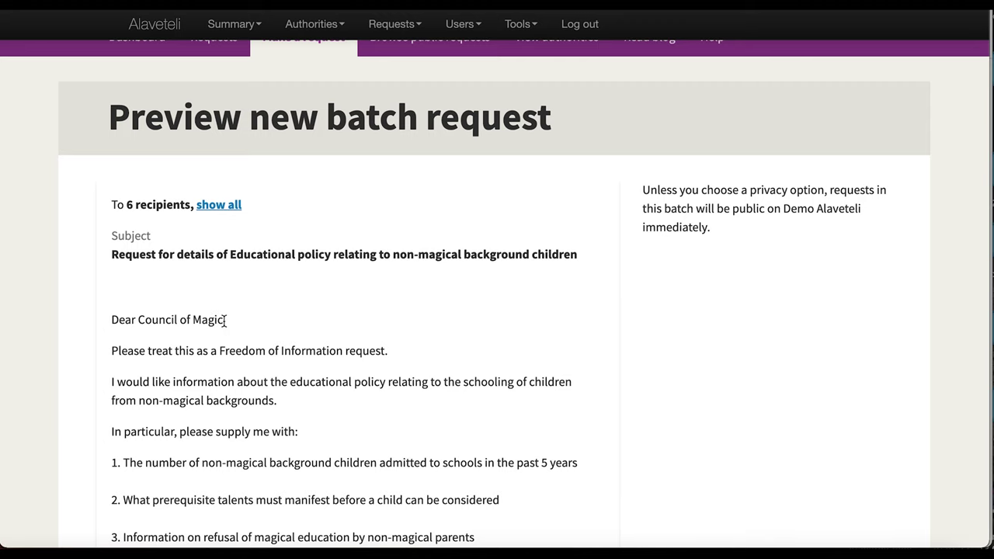
scroll(224, 320, "down", 5)
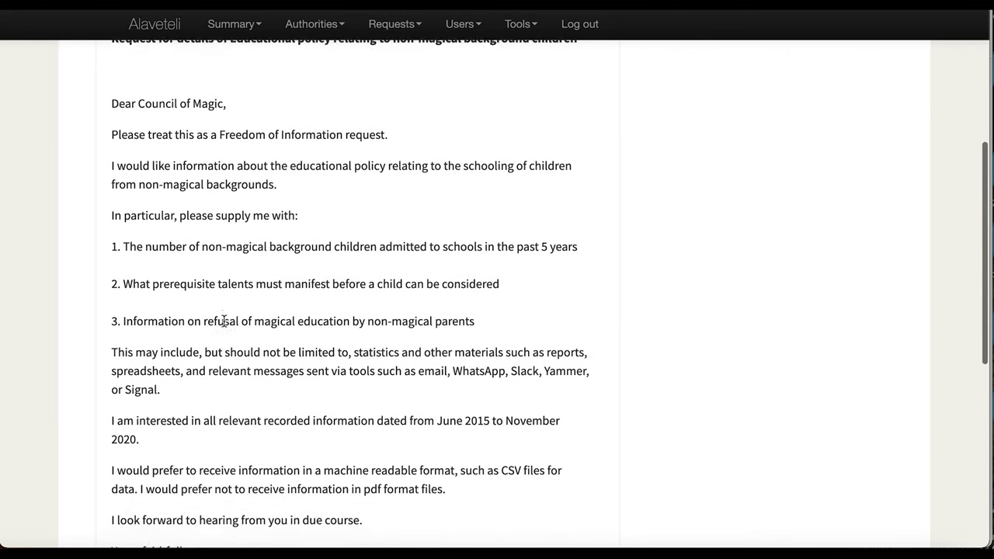
scroll(223, 321, "down", 6)
scroll(224, 323, "up", 11)
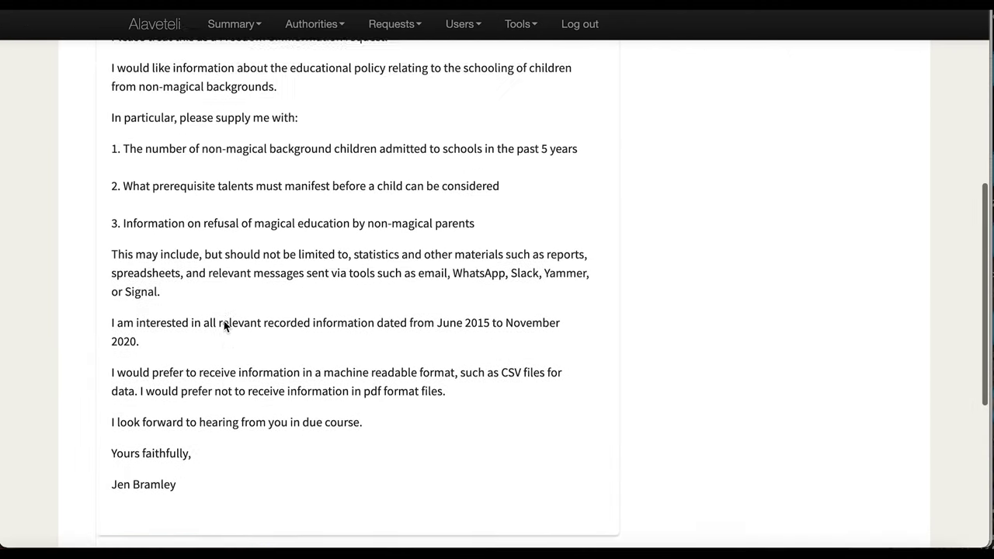
scroll(241, 318, "down", 5)
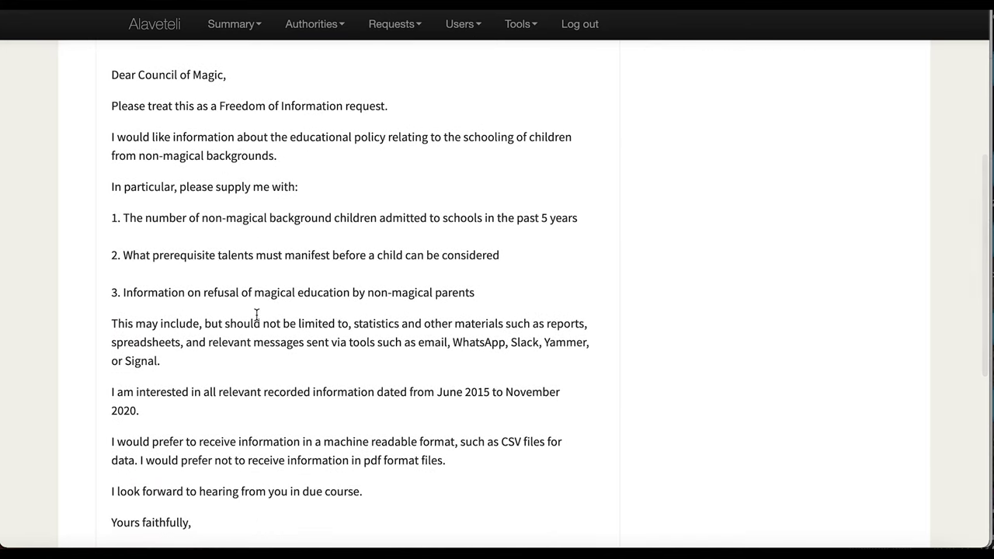
scroll(256, 314, "down", 5)
left_click(165, 455)
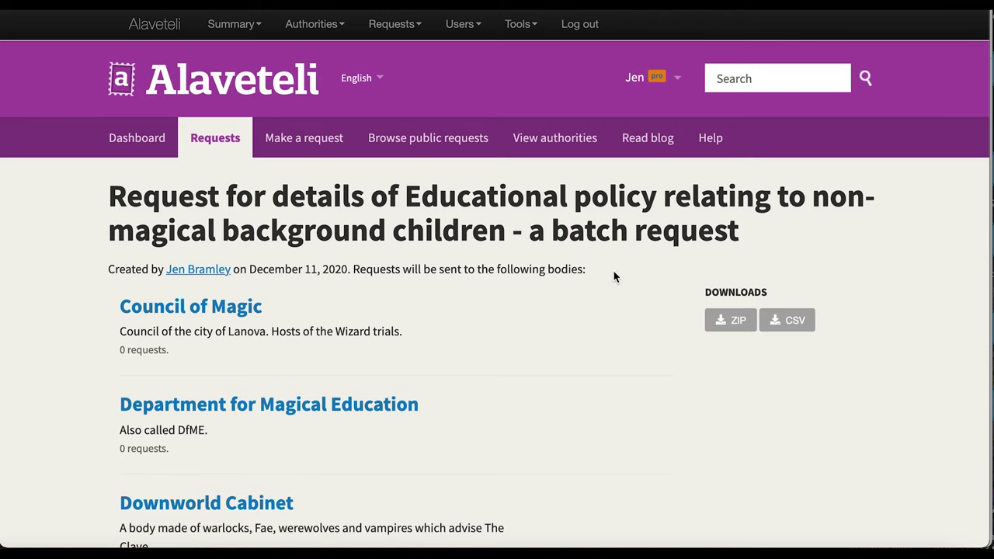
- Examine the list of authorities on the submitted batch request's page
scroll(214, 265, "down", 1)
scroll(214, 266, "down", 2)
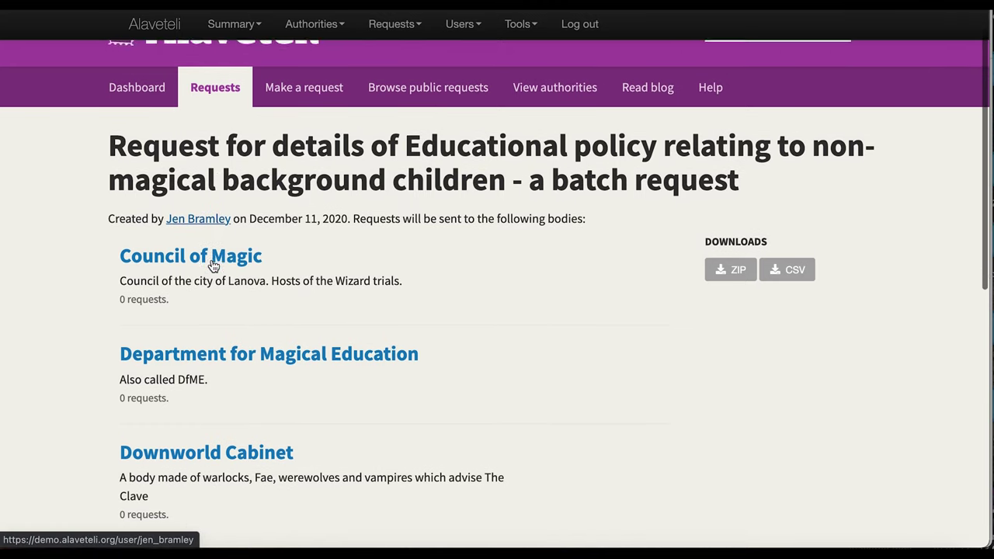
scroll(218, 361, "down", 2)
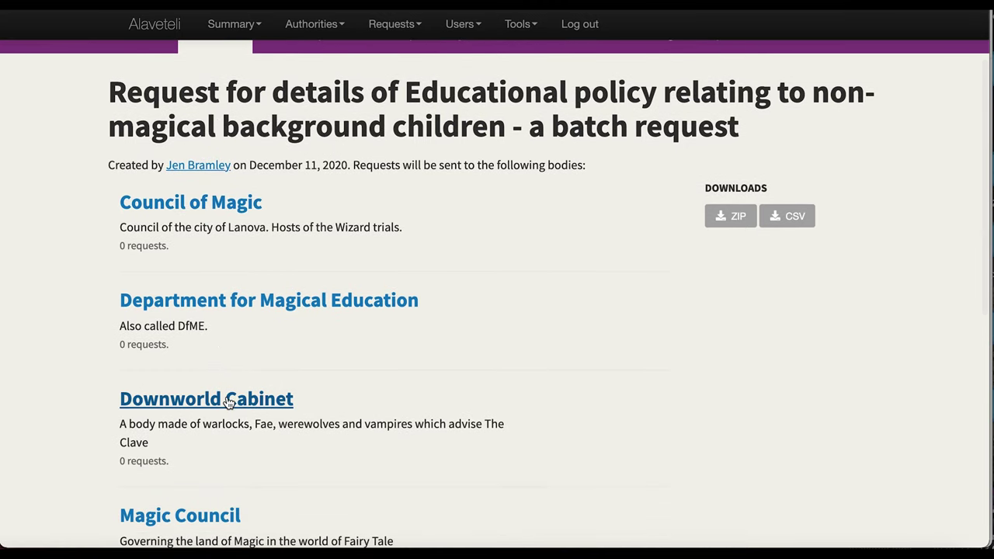
scroll(229, 401, "down", 3)
scroll(222, 503, "down", 5)
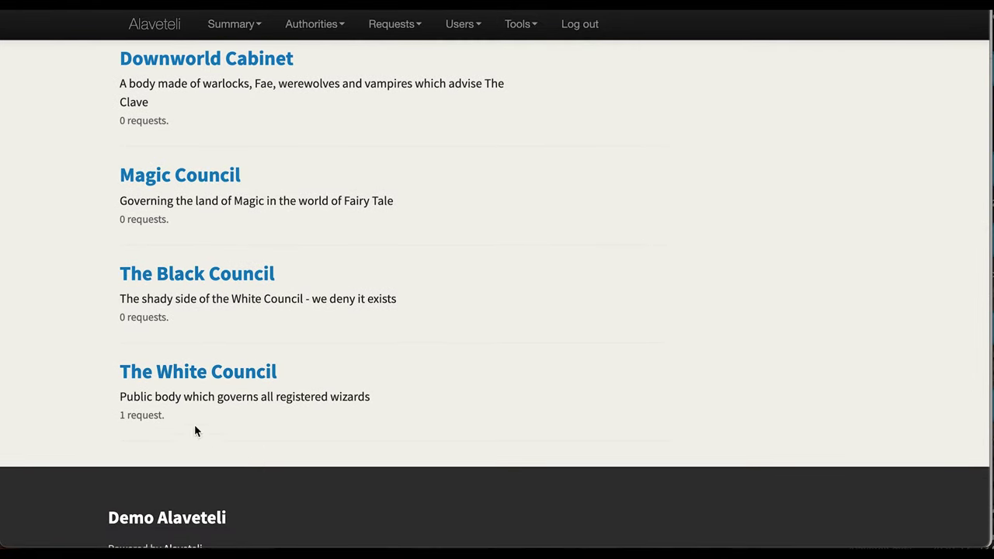
- Go to the dashboard and view the batch request among the requests awaiting response
scroll(366, 391, "up", 10)
left_click(154, 138)
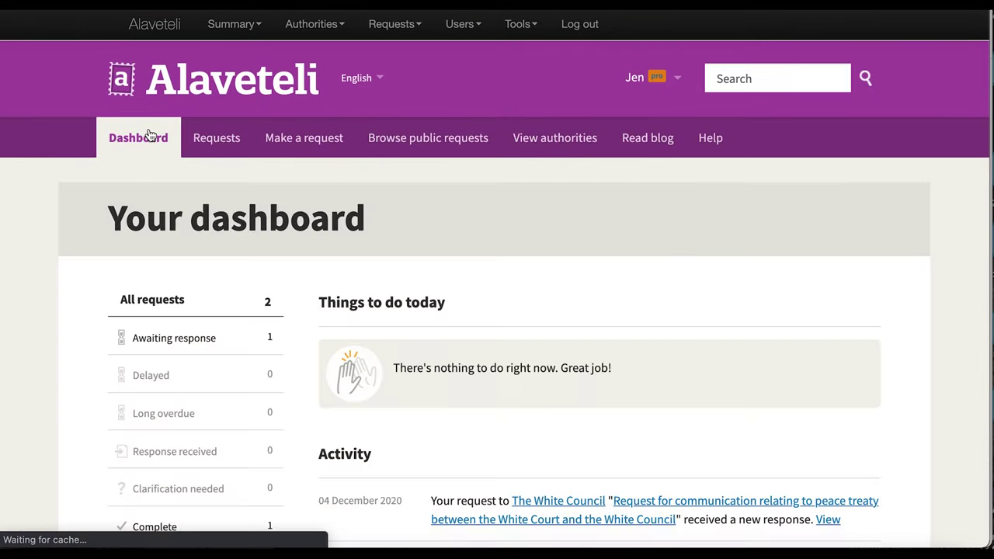
scroll(512, 257, "down", 3)
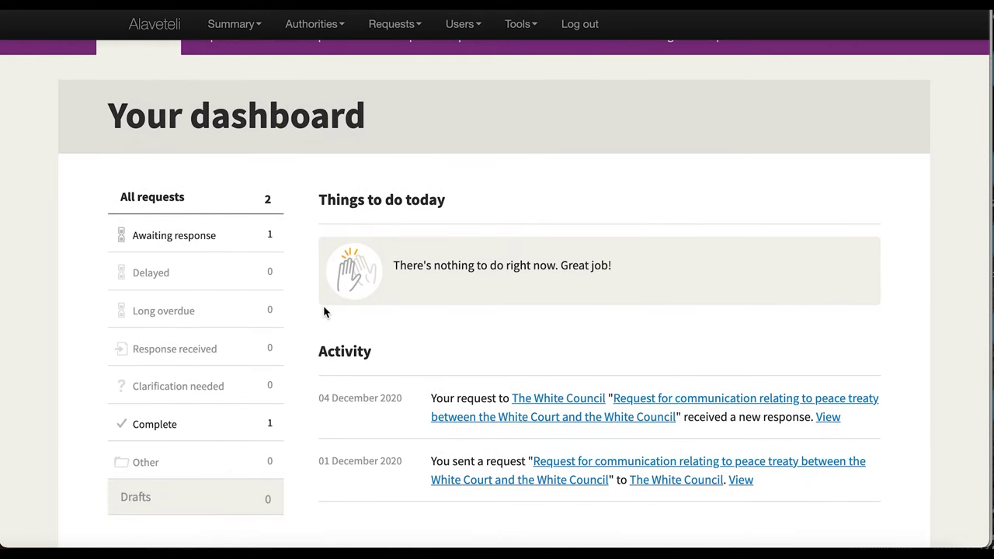
left_click(195, 240)
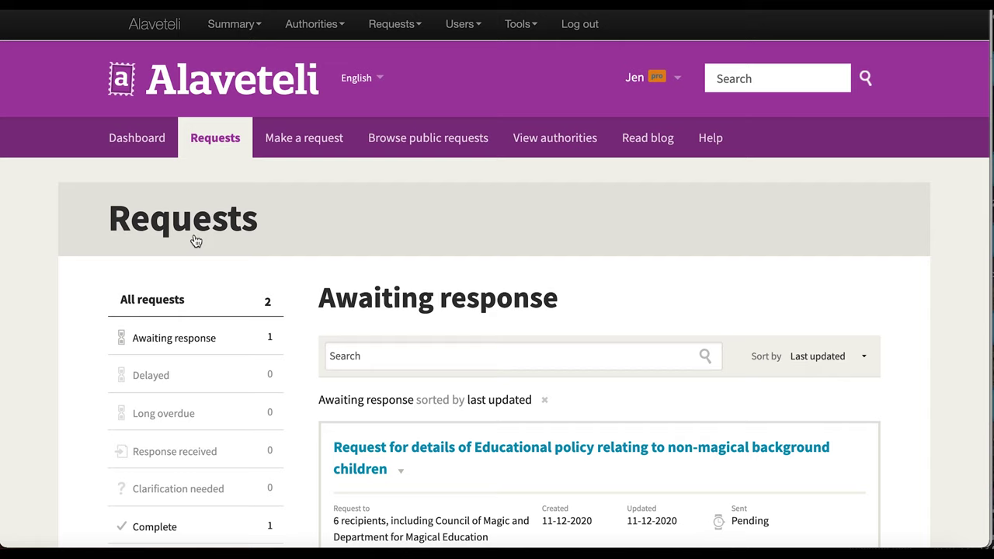
scroll(538, 281, "down", 3)
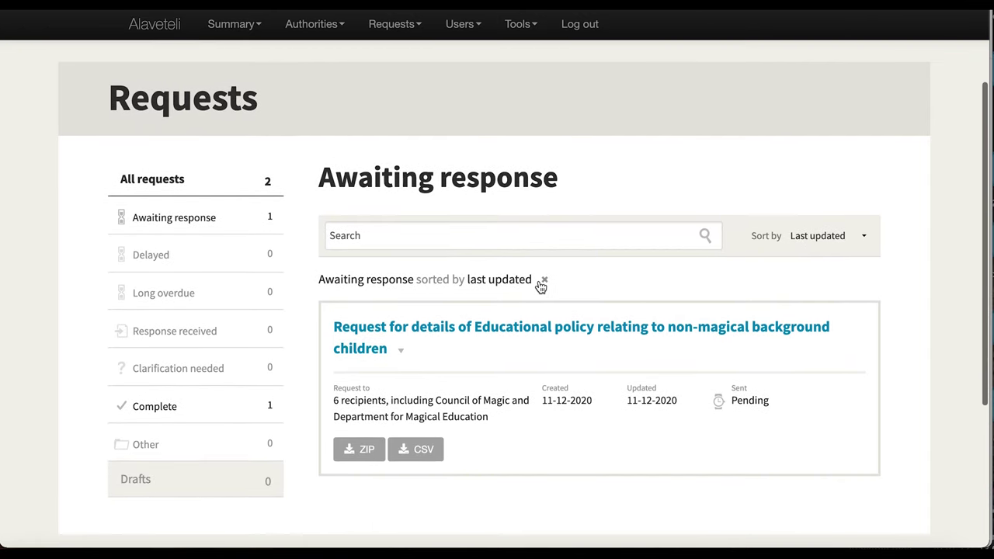